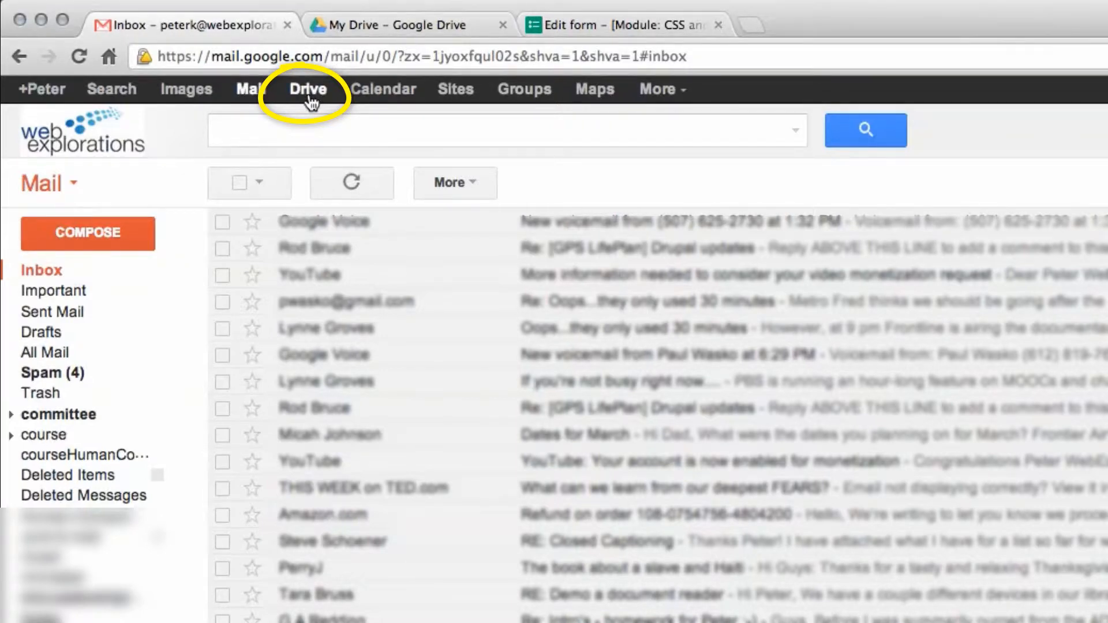
- Open Google Drive in a new tab from Gmail's top Google bar
left_click(307, 93)
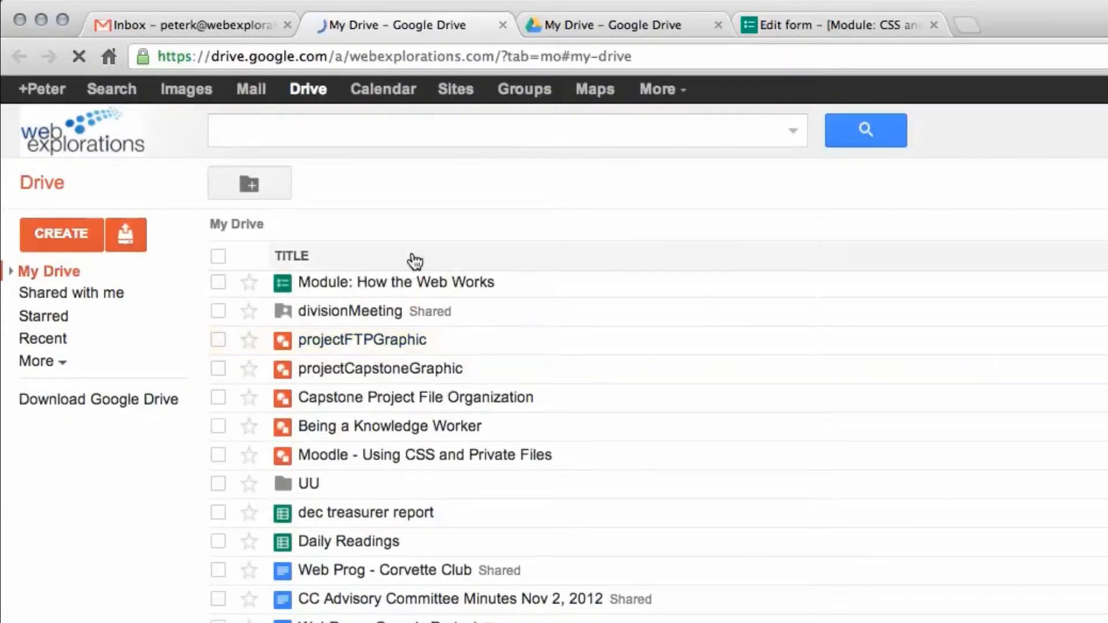
- Create a new blank Google Form from Drive's CREATE menu
left_click(58, 231)
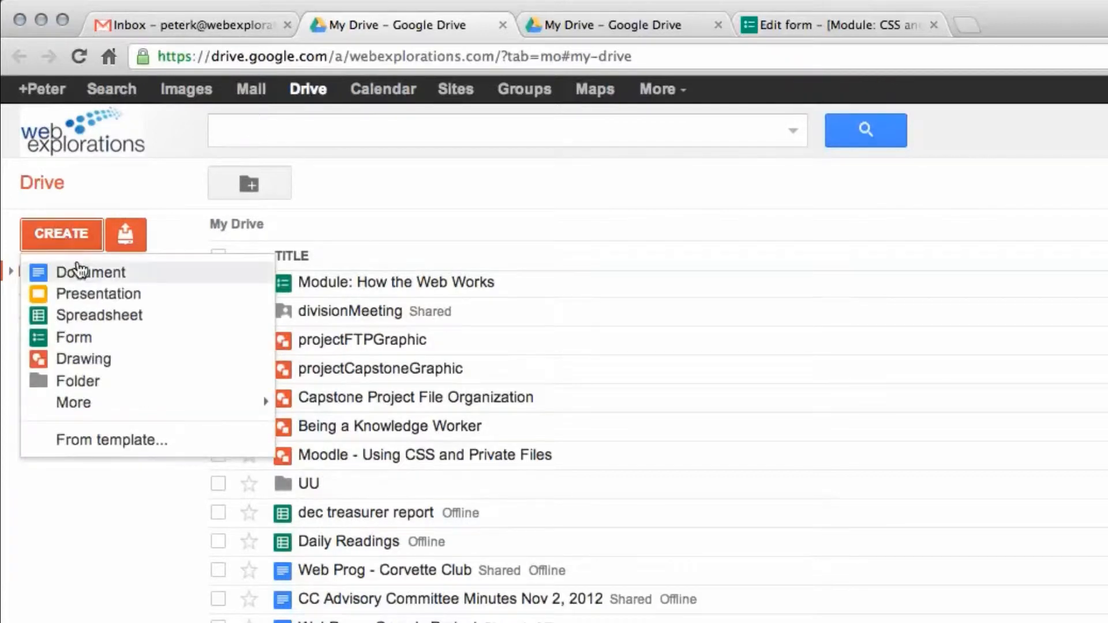
left_click(79, 341)
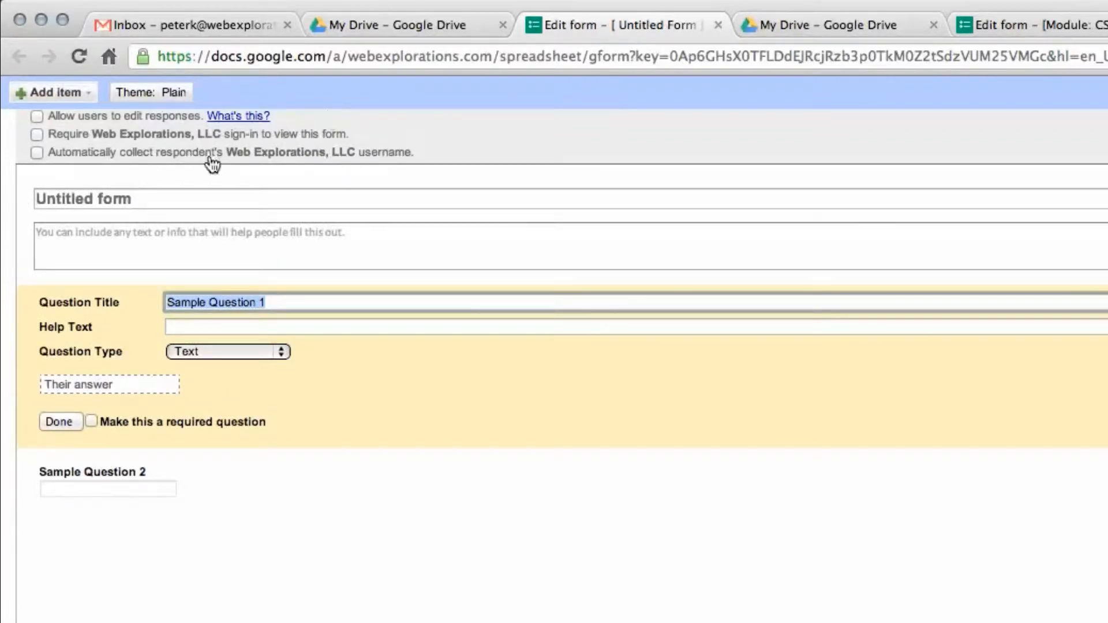
- Title the untitled form 'CAT - Course Feedback' and close its tab
left_click(145, 198)
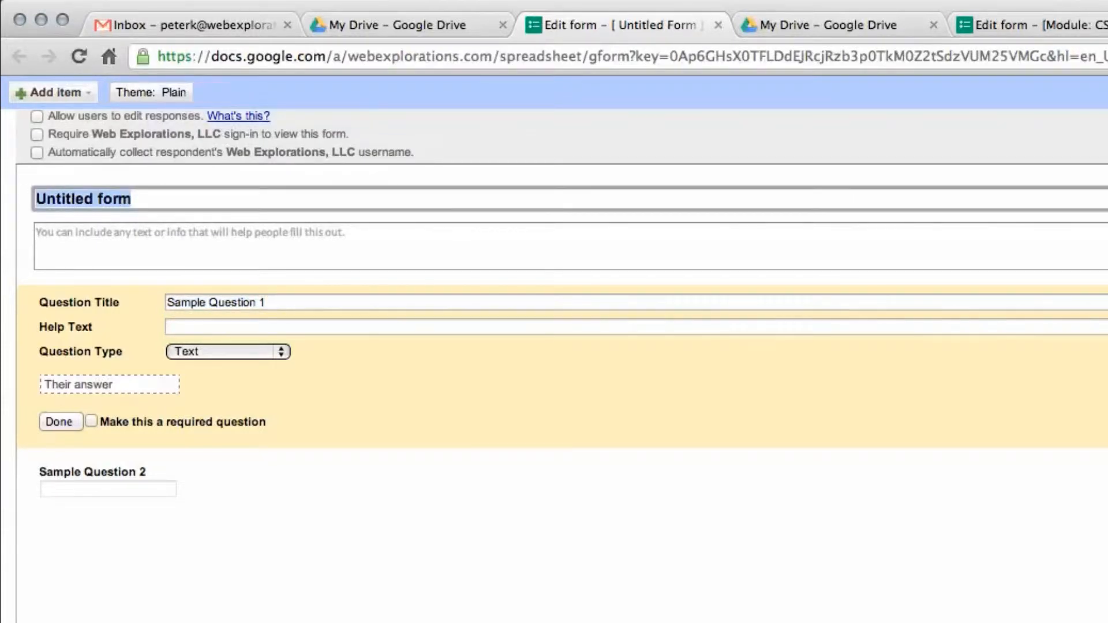
type("CAT - ")
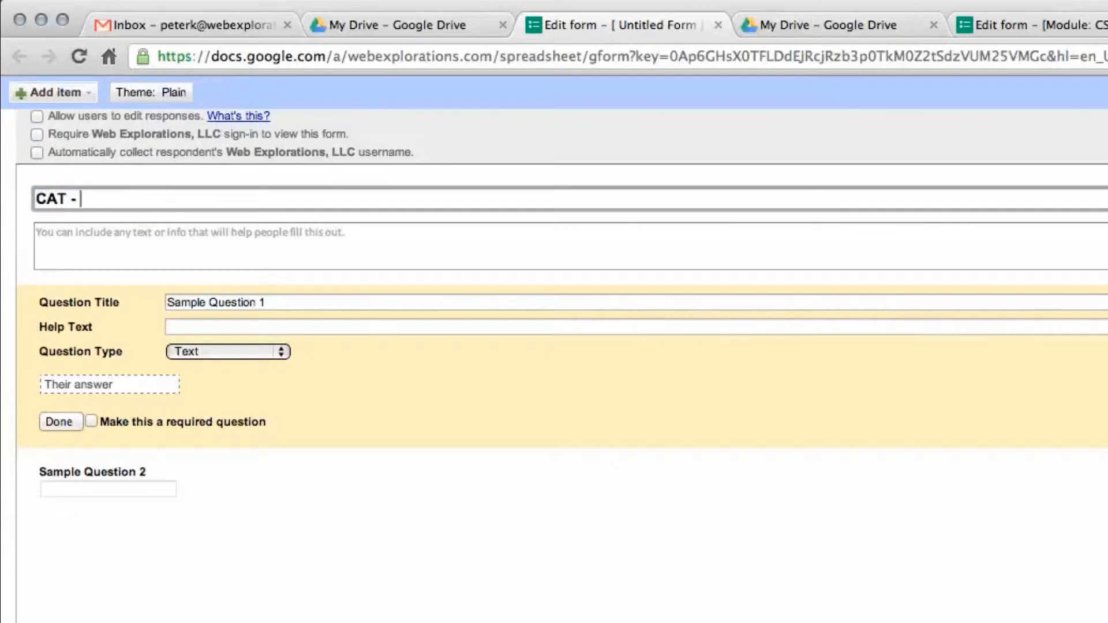
type("Course Feedback")
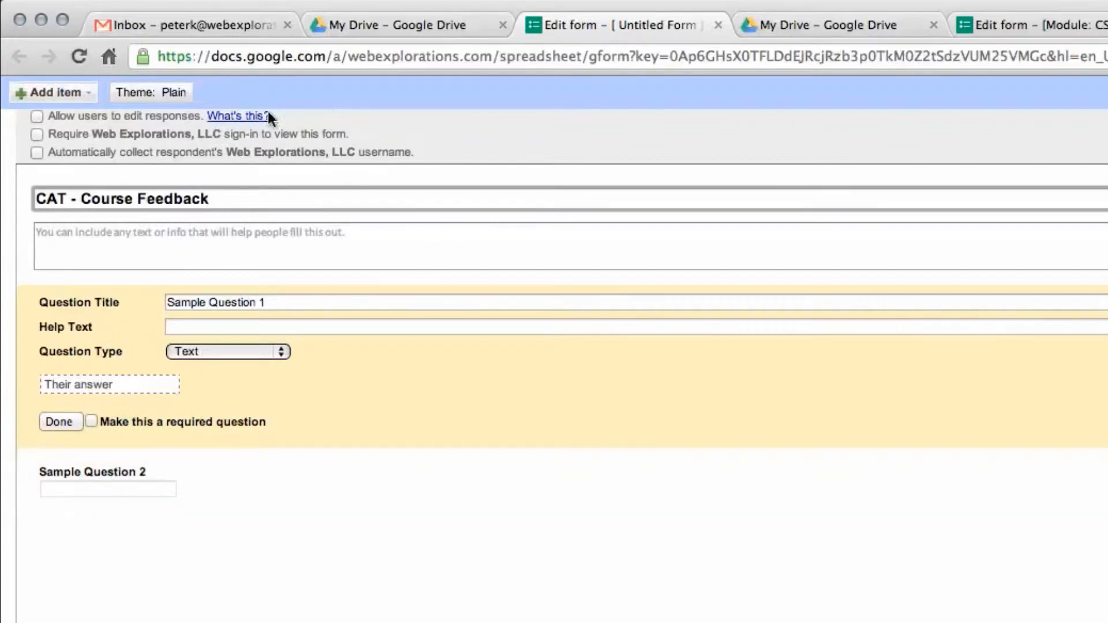
left_click(718, 25)
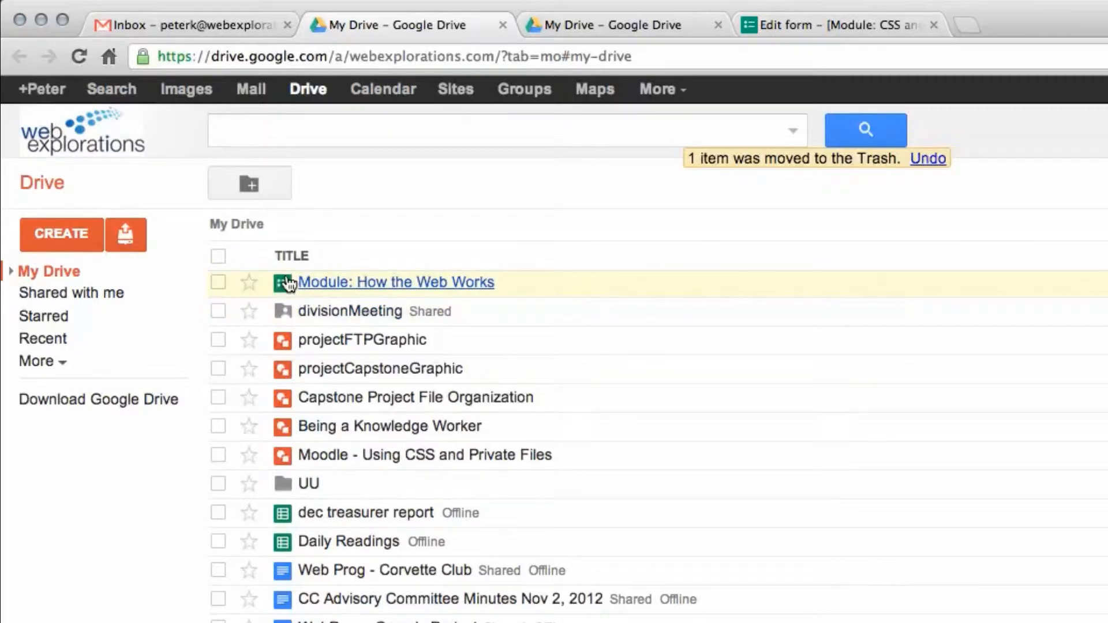
- Open the 'Module: How the Web Works' spreadsheet and edit its linked feedback form
left_click(328, 287)
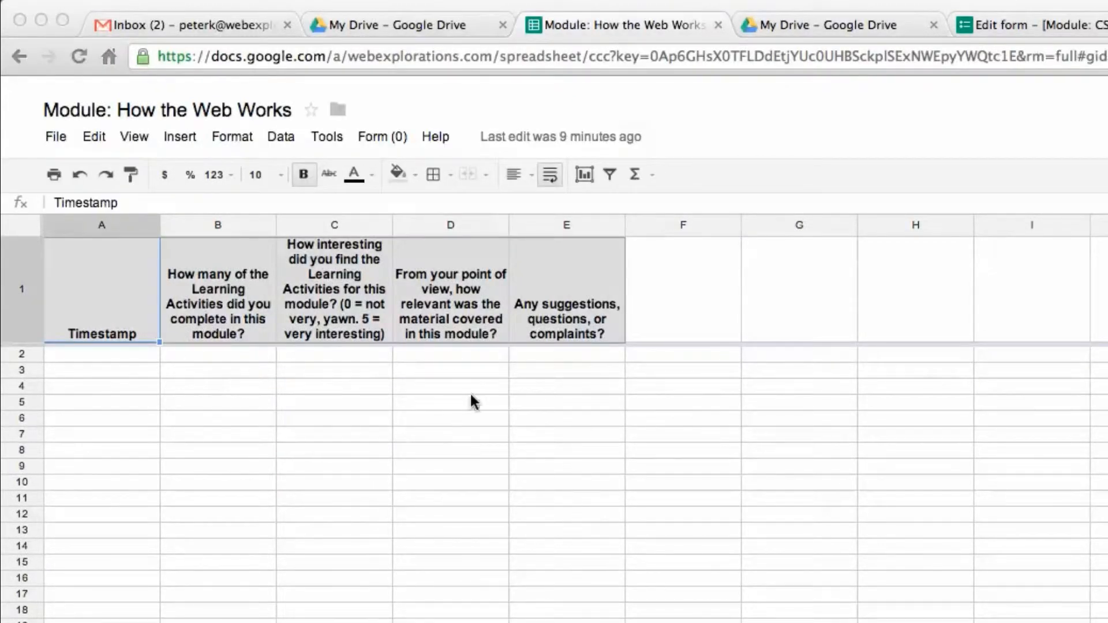
left_click(374, 142)
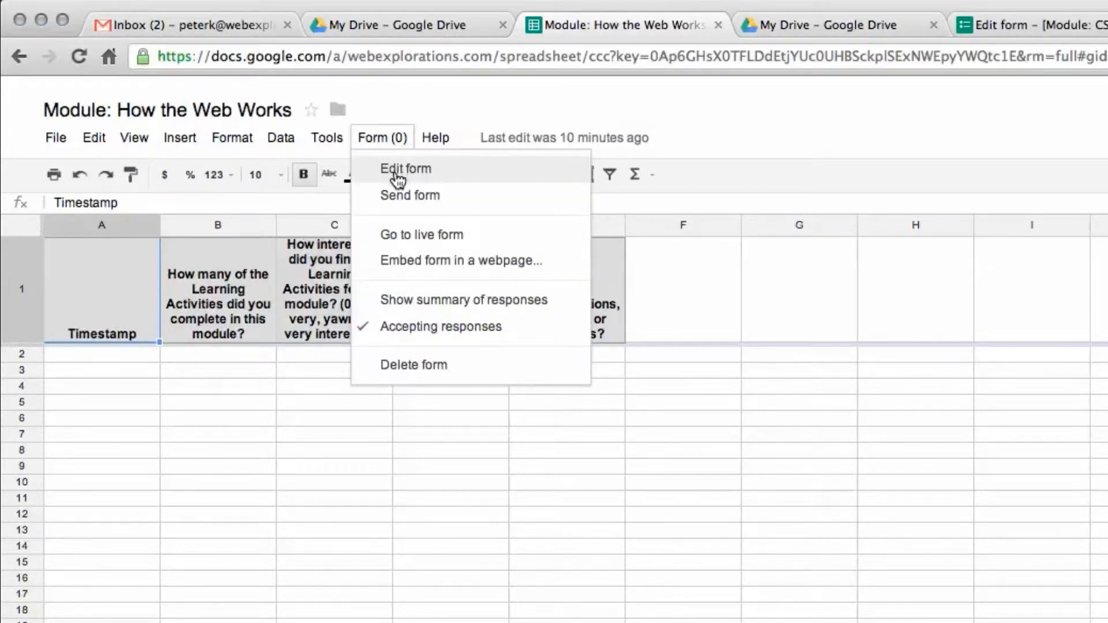
left_click(397, 174)
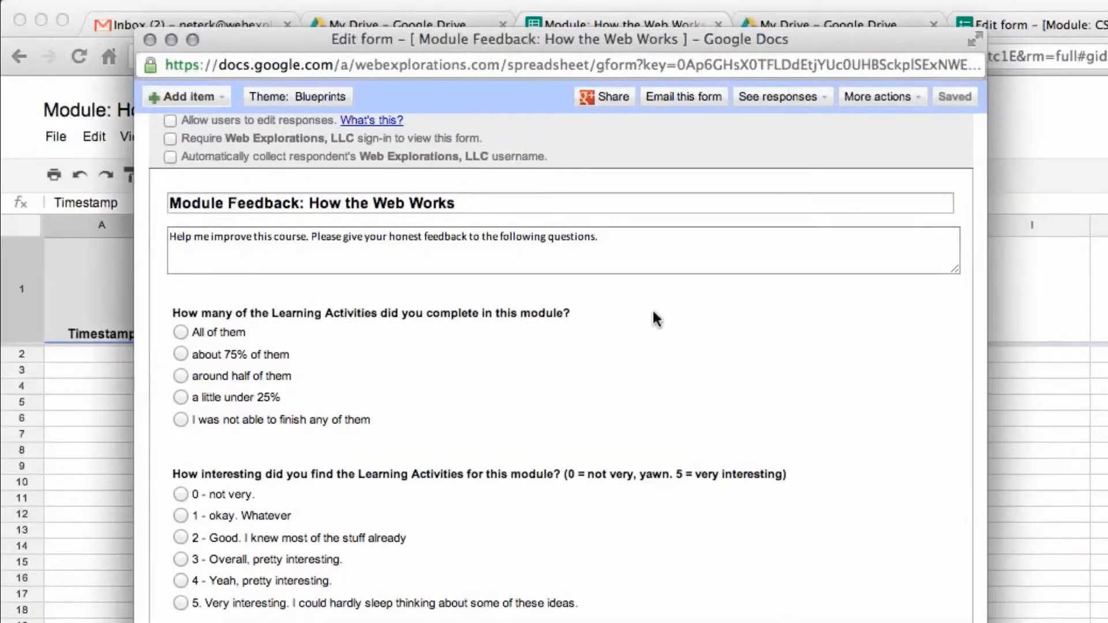
- Widen the editor window and add a Scale question after the form's existing items
left_click_drag(987, 622, 1107, 622)
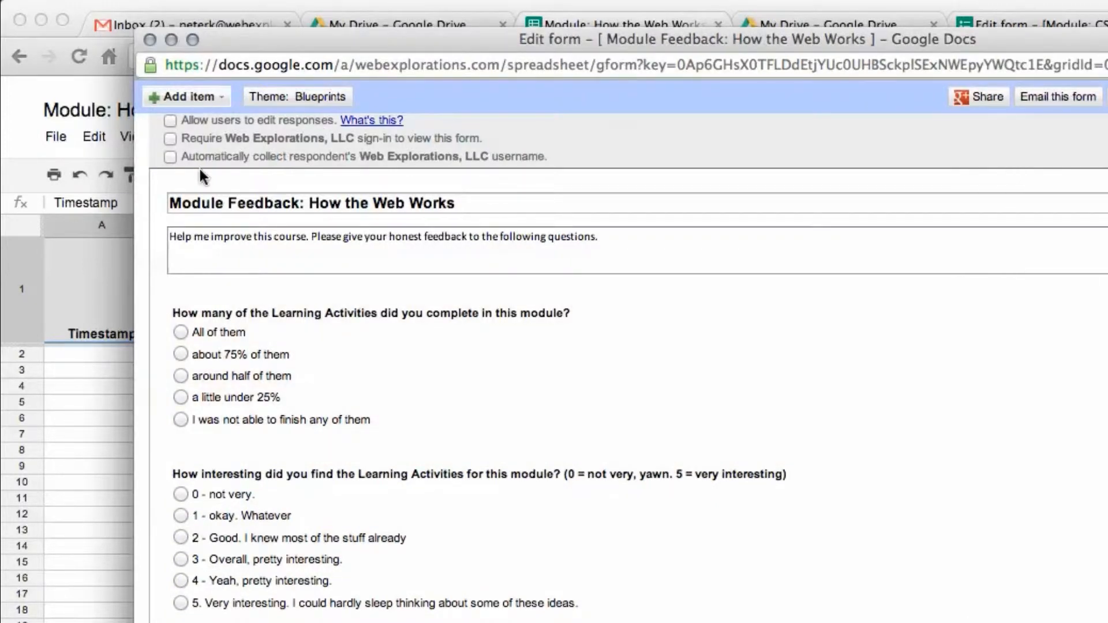
left_click_drag(175, 205, 455, 206)
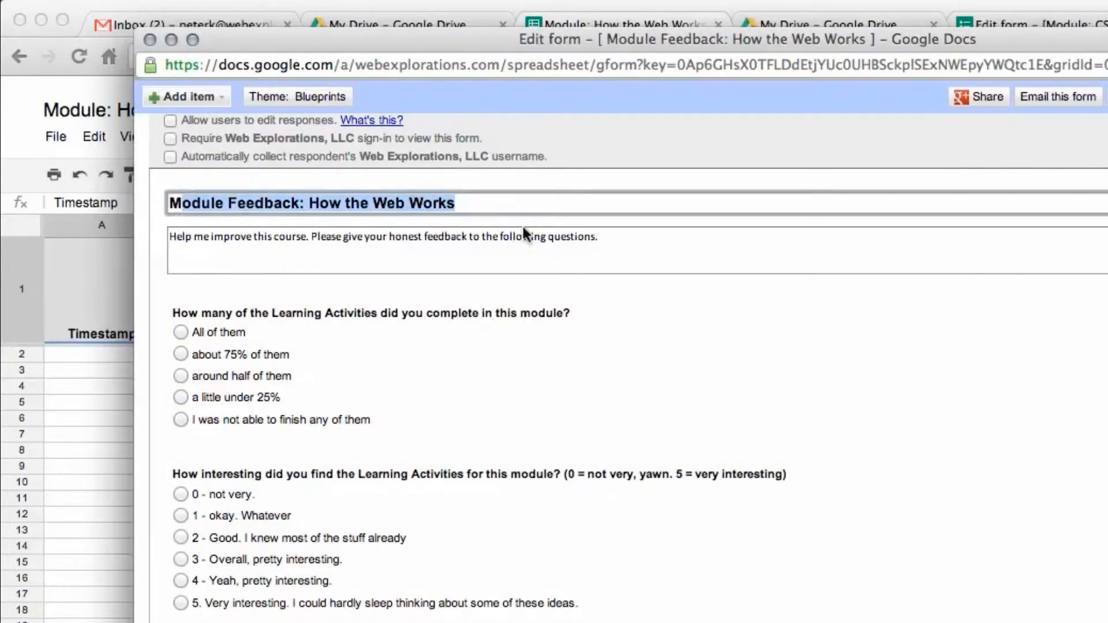
left_click_drag(619, 244, 167, 240)
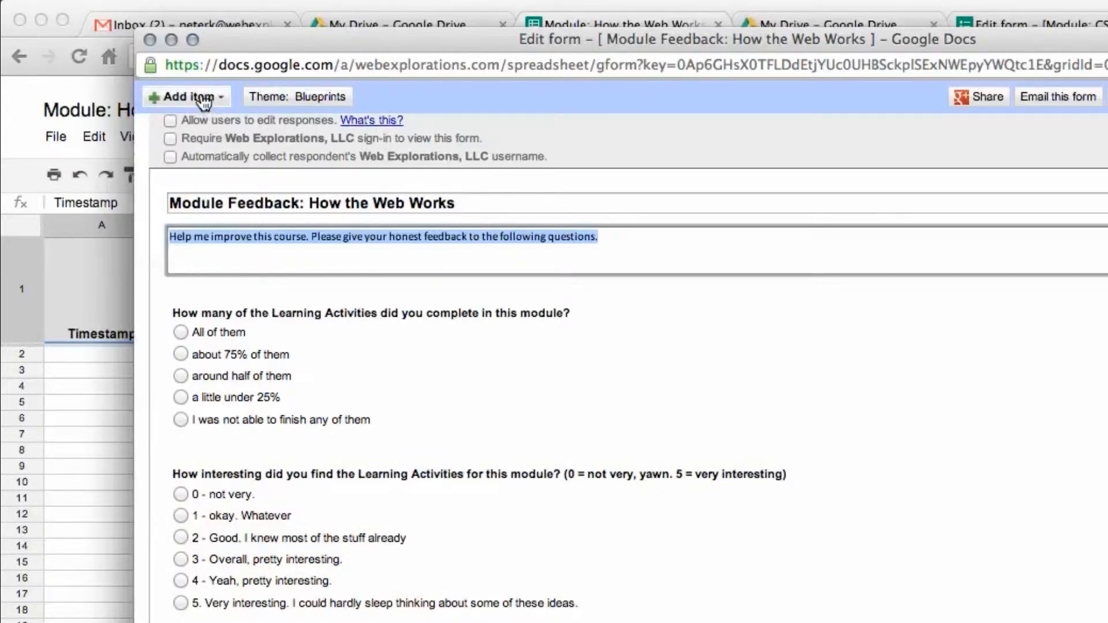
left_click(204, 98)
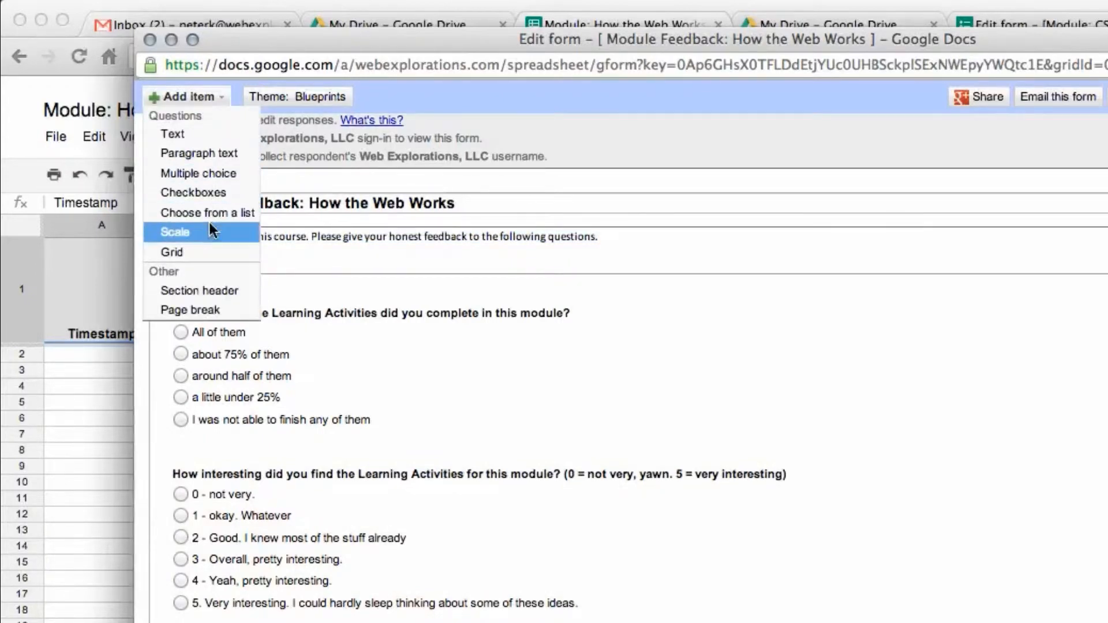
left_click(197, 234)
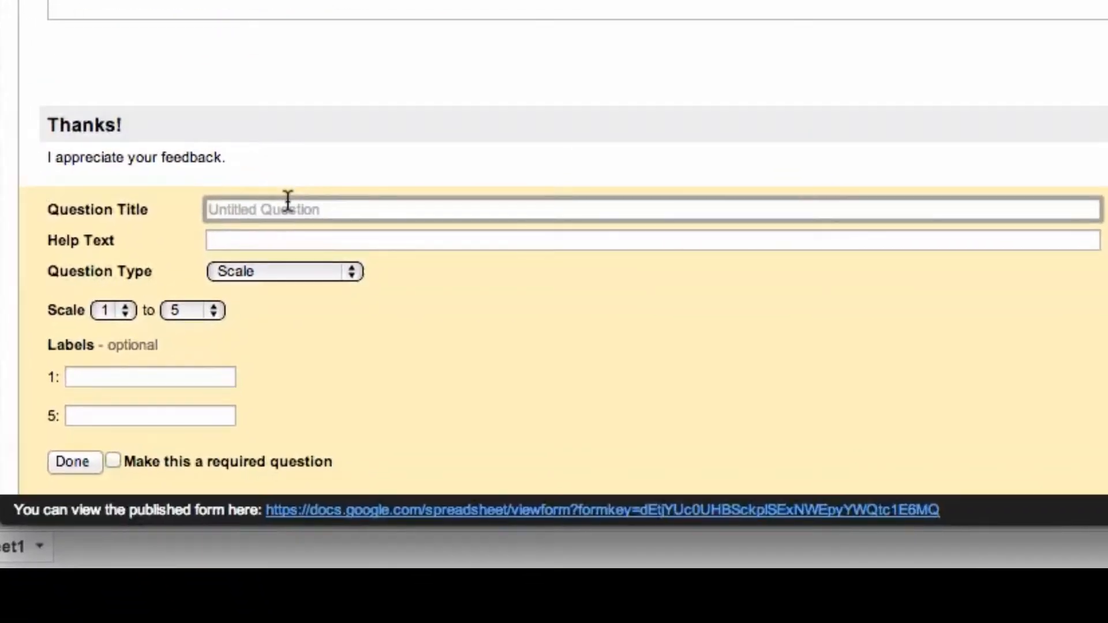
- Ask 'How did you like the class?' with 1 labelled 'Not so well' and 5 'Outstanding'
type("How ")
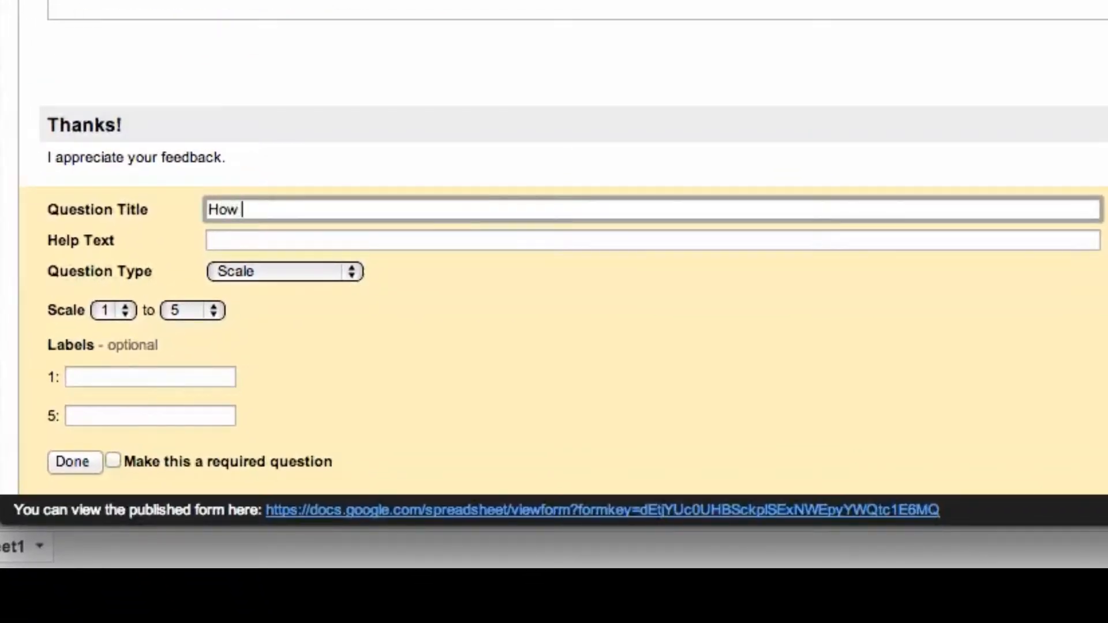
type("did you like t")
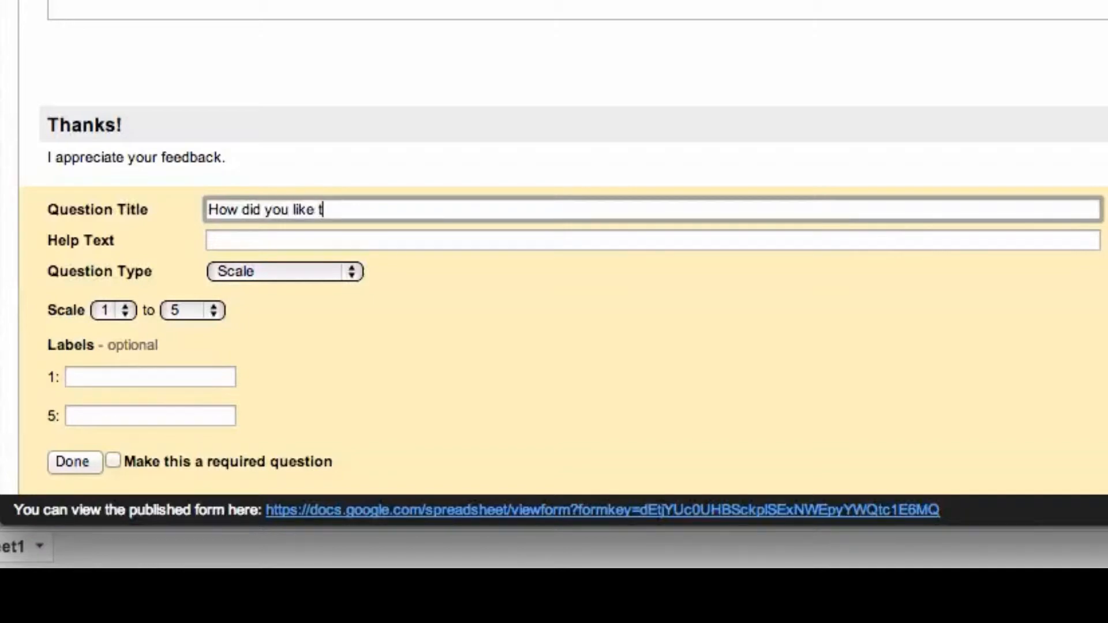
type("he class?")
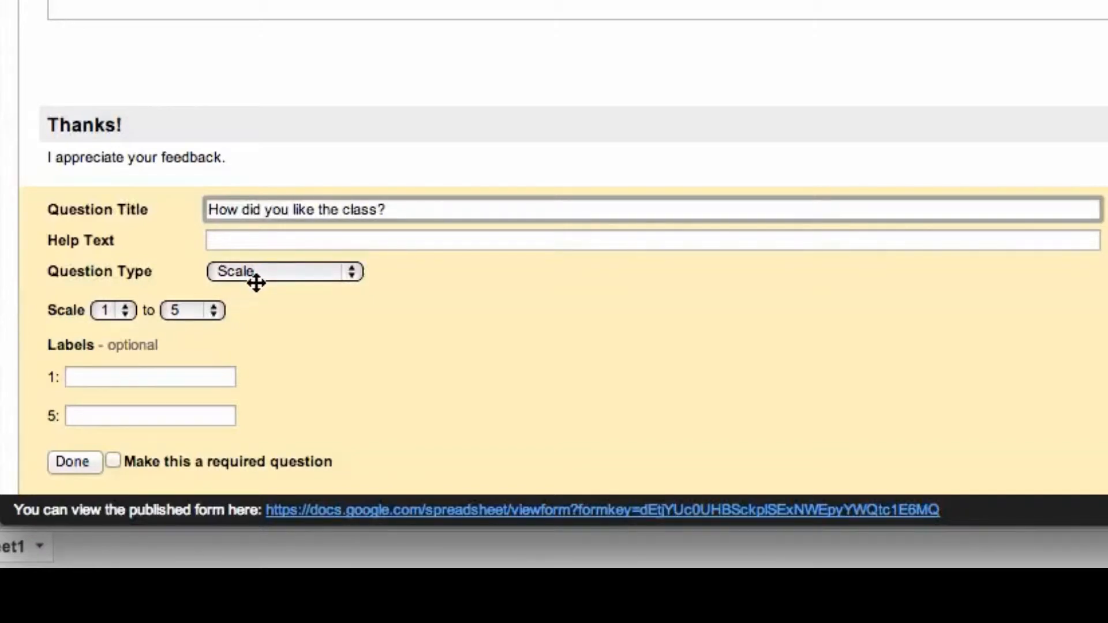
left_click(92, 378)
type("Not so well")
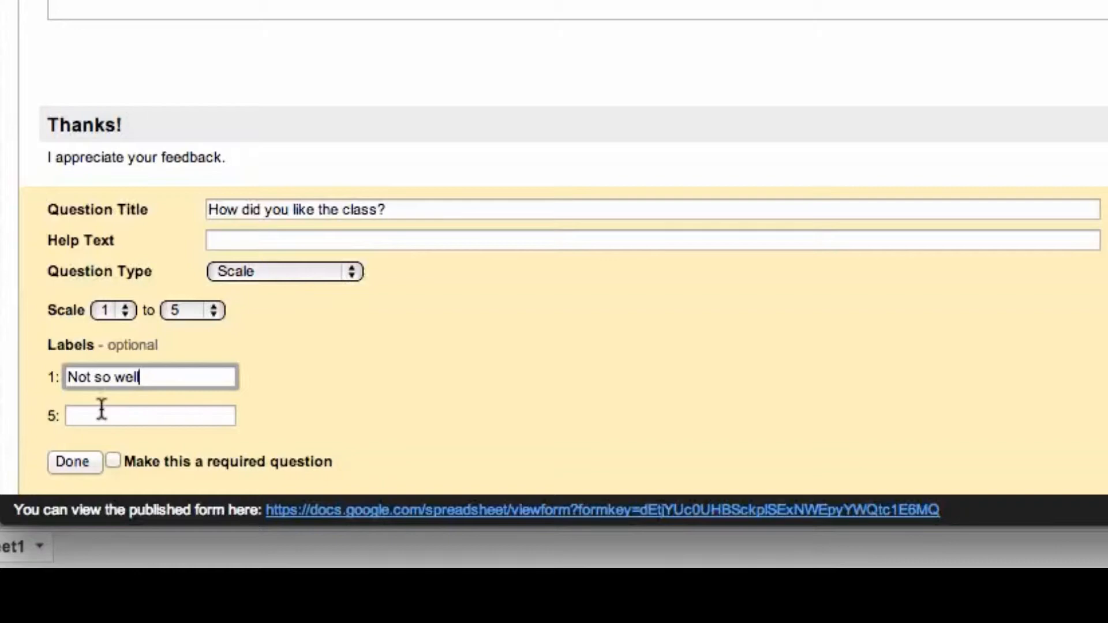
left_click(102, 410)
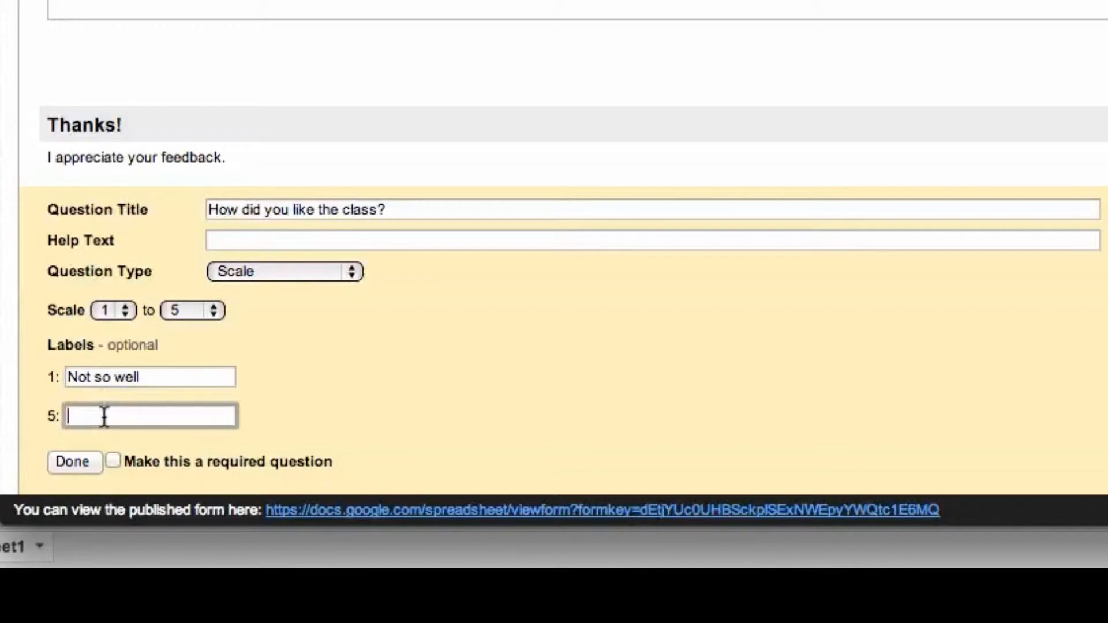
type("Outstanding")
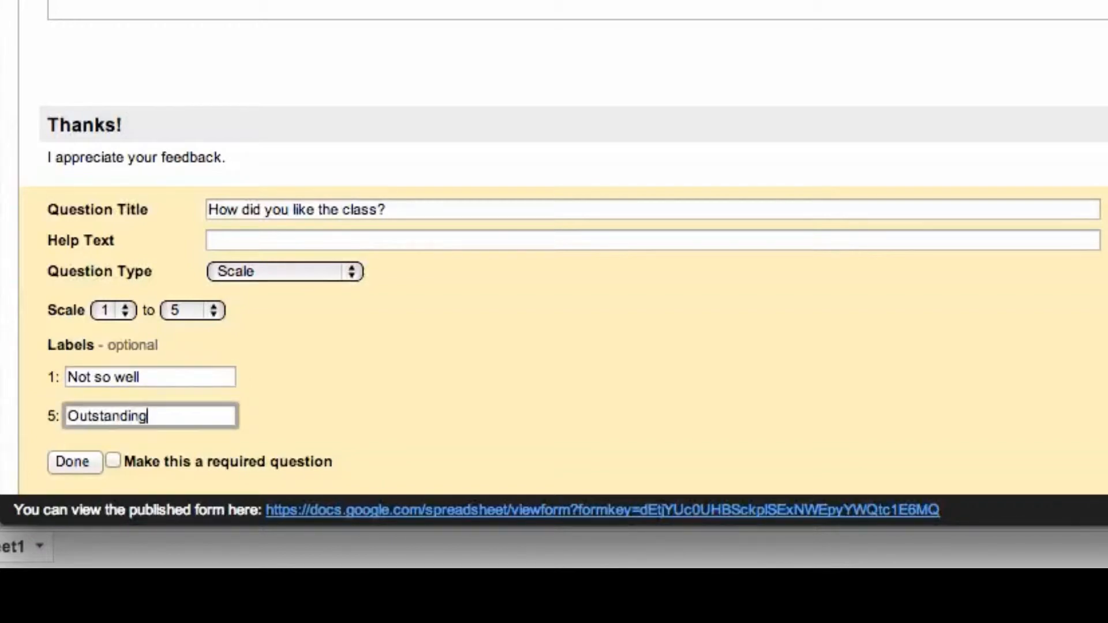
left_click(67, 461)
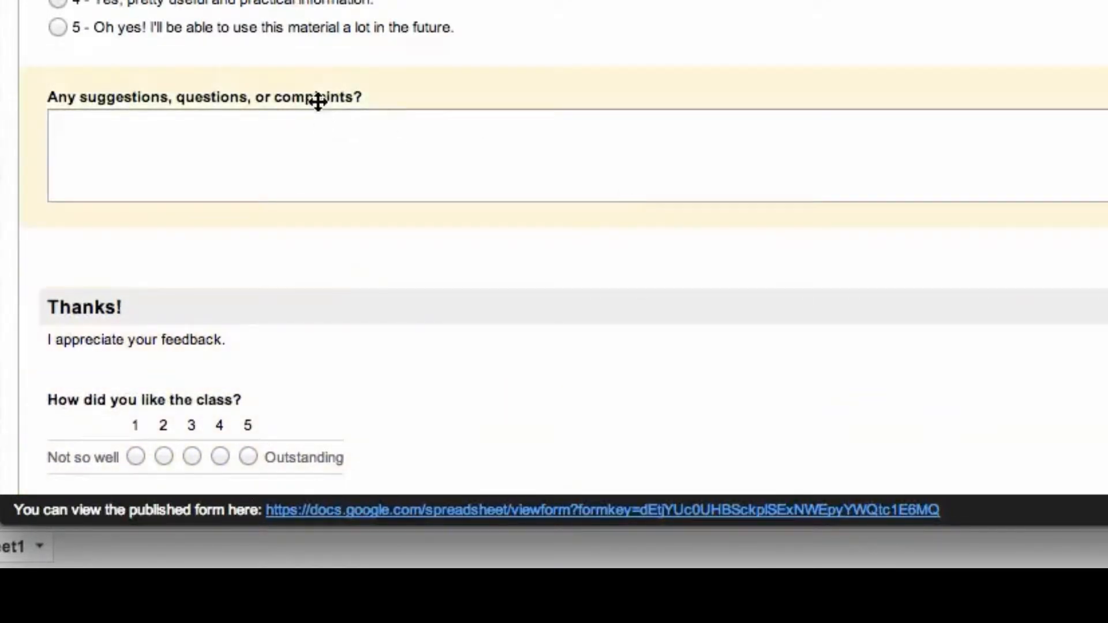
- Reopen and close the suggestions question, then scroll back to the form's top
scroll(317, 98, "up", 5)
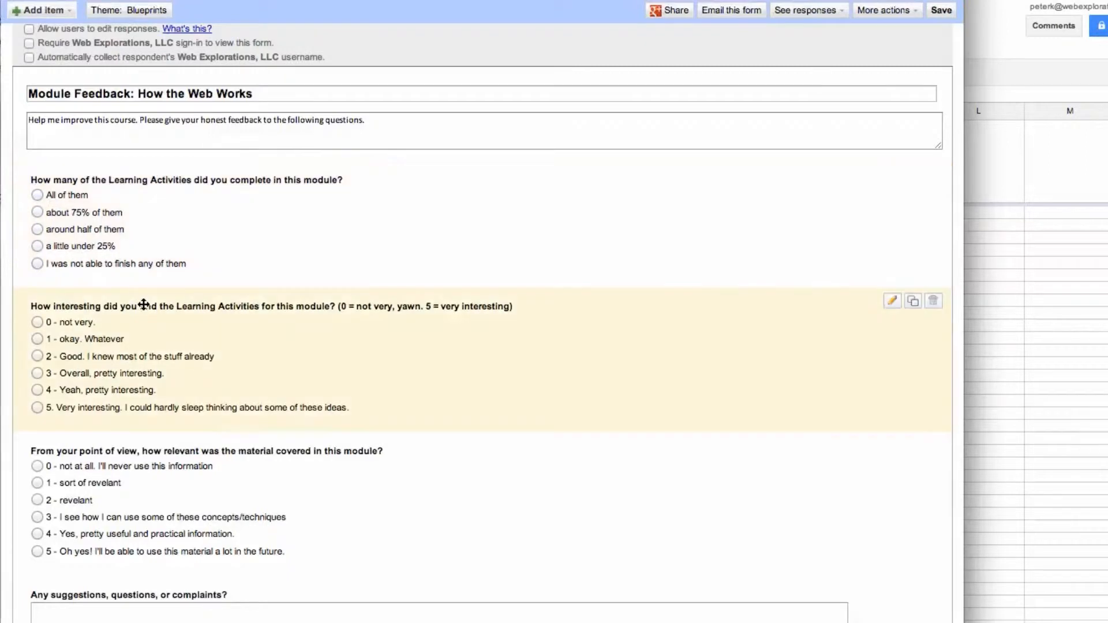
scroll(144, 304, "down", 3)
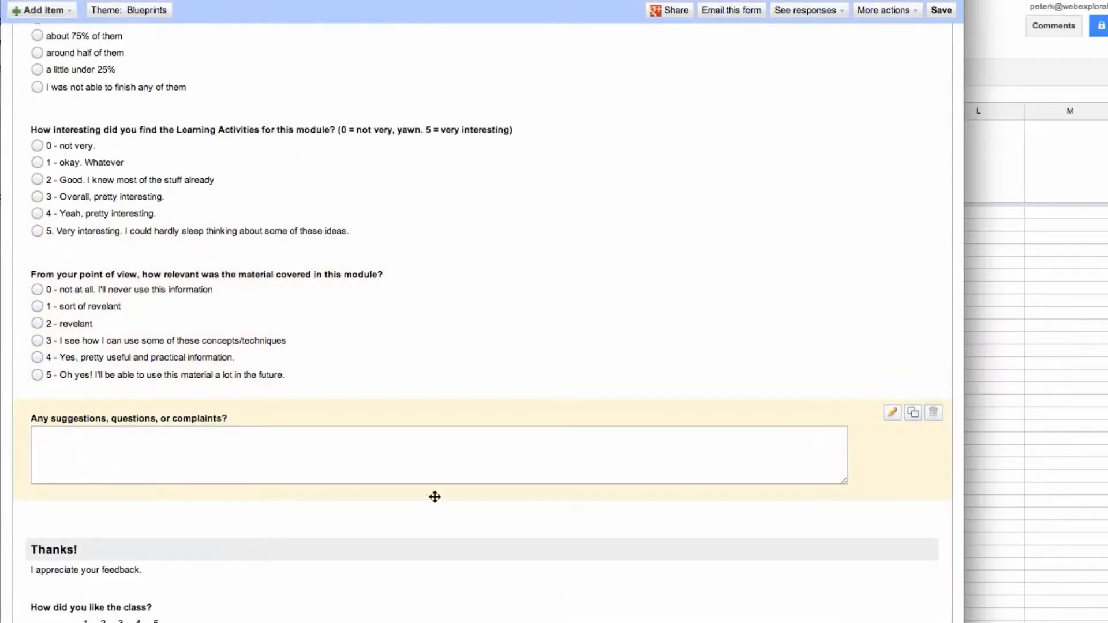
left_click(893, 414)
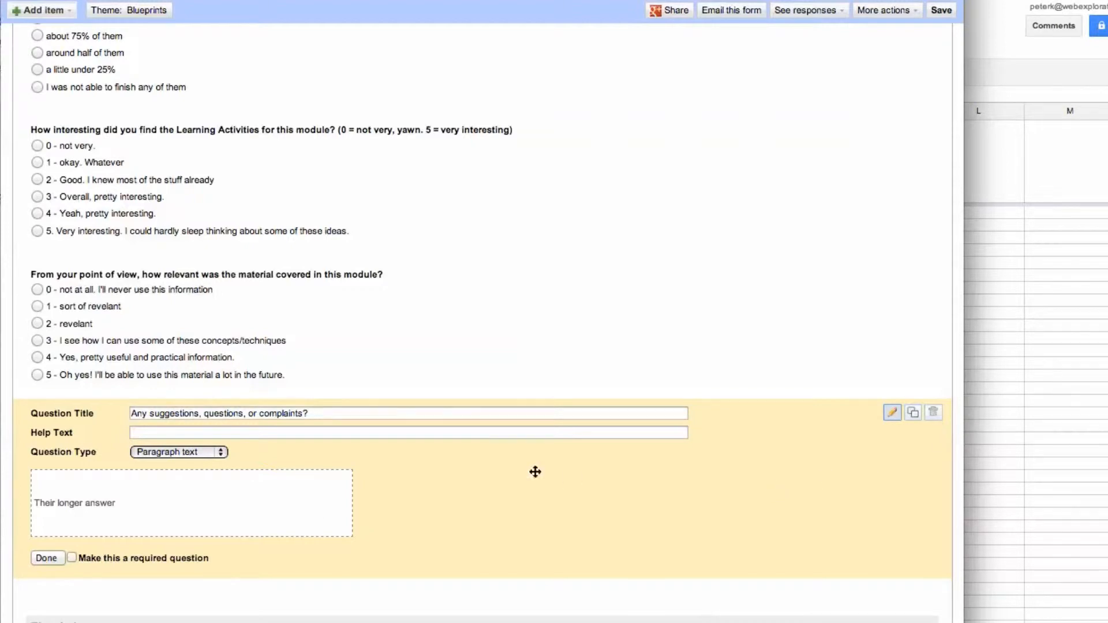
left_click(53, 559)
scroll(827, 103, "up", 3)
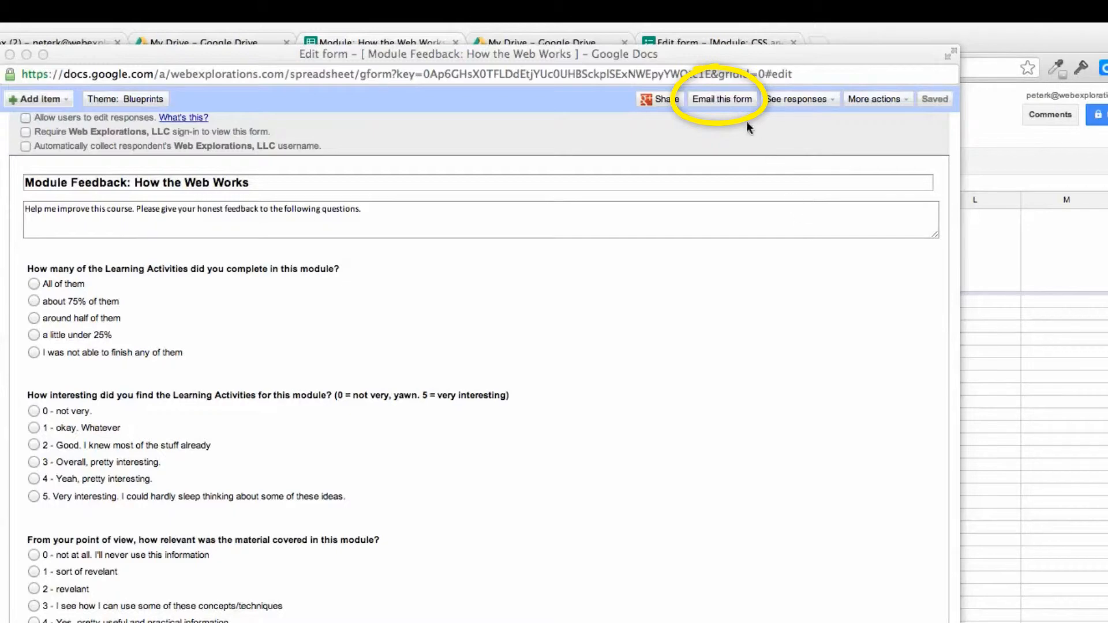
left_click(725, 99)
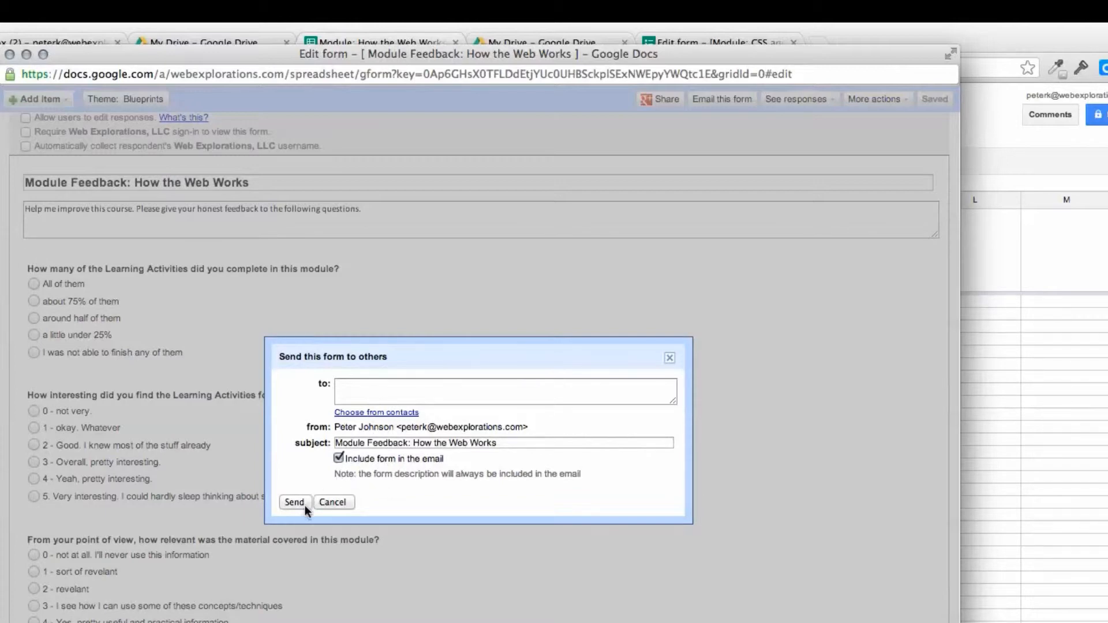
left_click(332, 503)
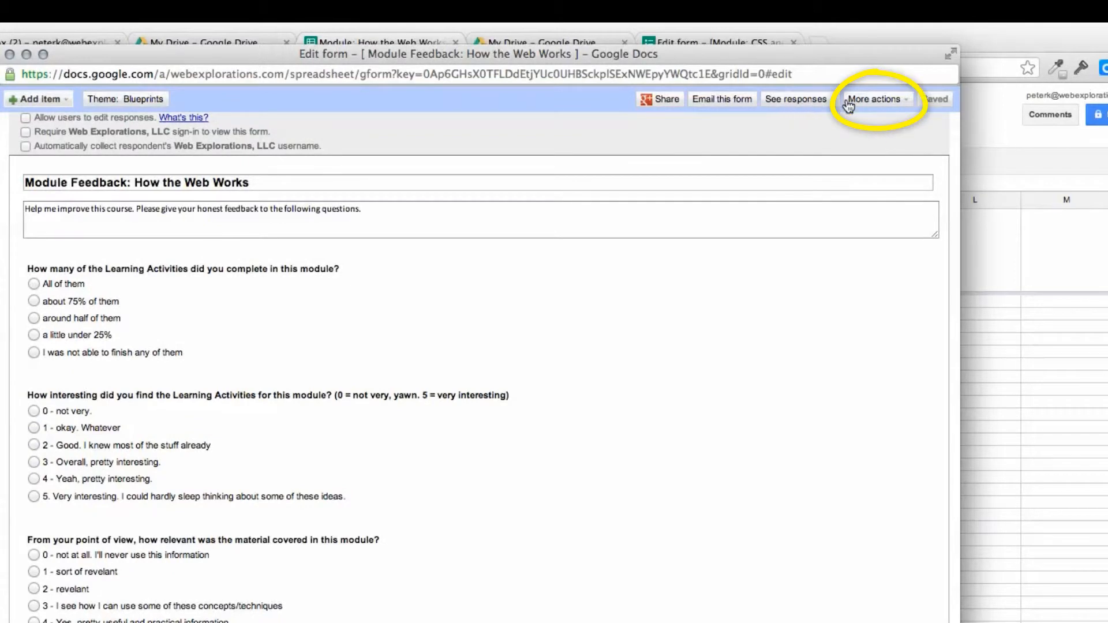
- Copy the form's iframe embed code from the Embed dialog, then close the dialog
left_click(866, 100)
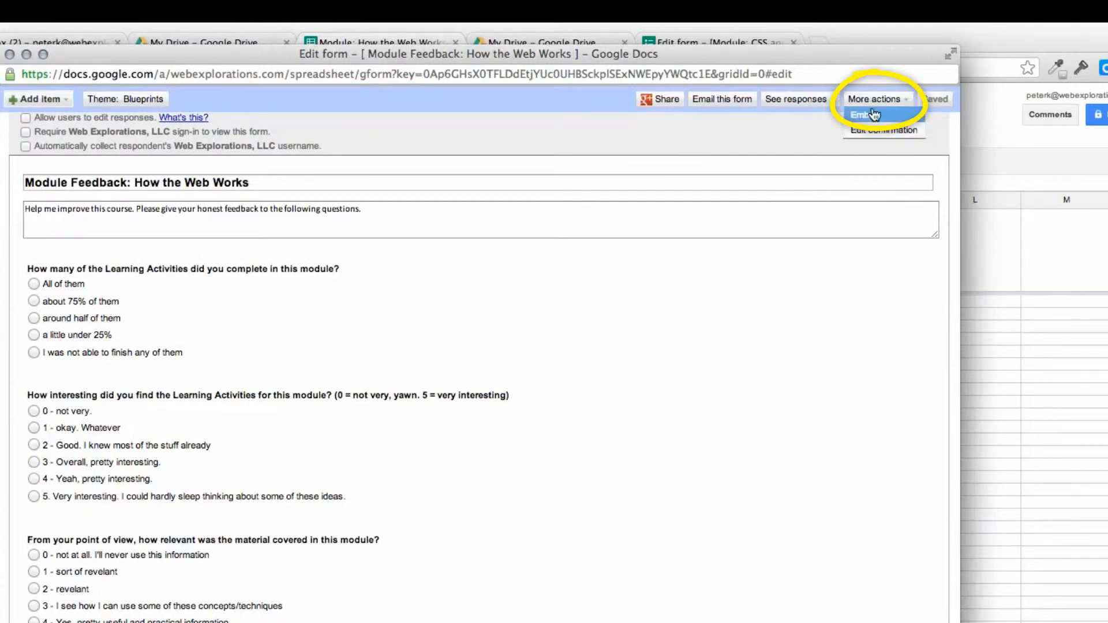
left_click(873, 115)
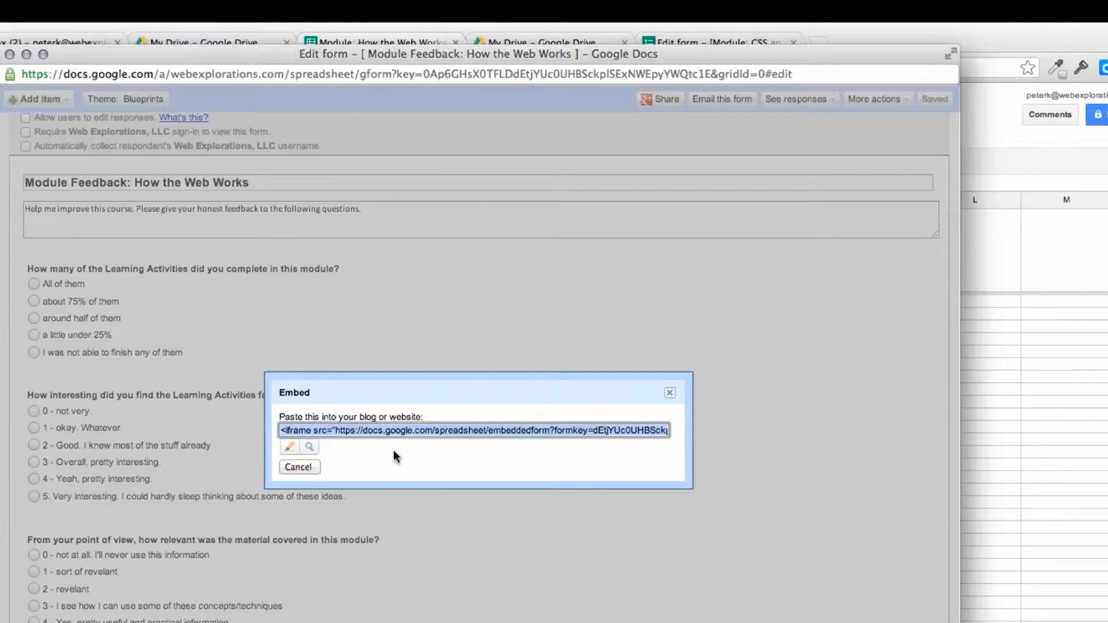
left_click(343, 431)
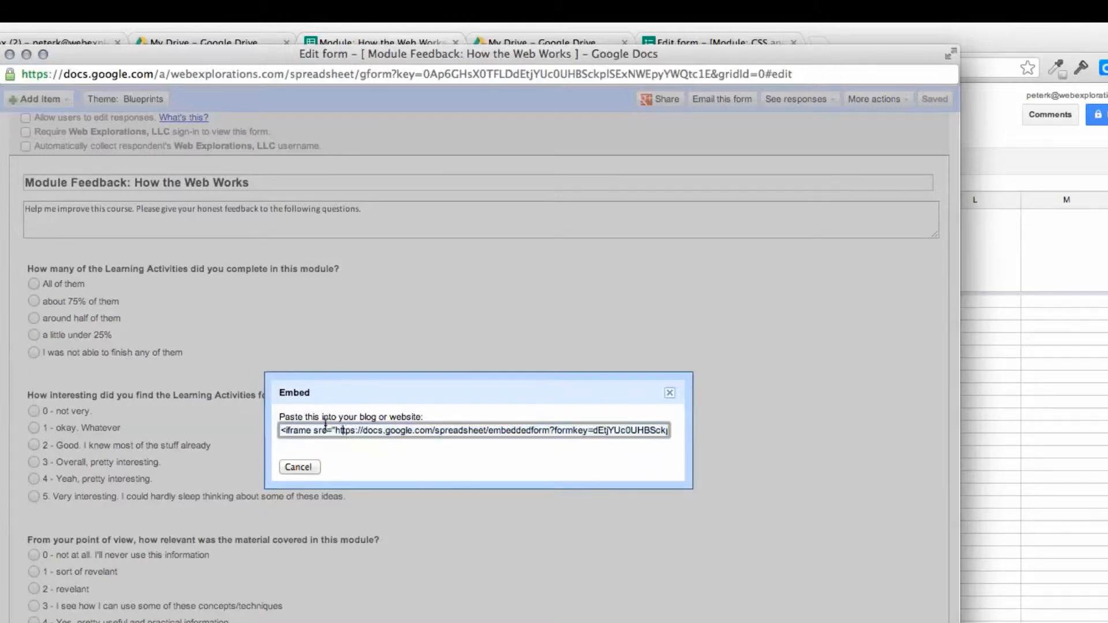
left_click_drag(279, 430, 668, 432)
left_click_drag(445, 439, 418, 427)
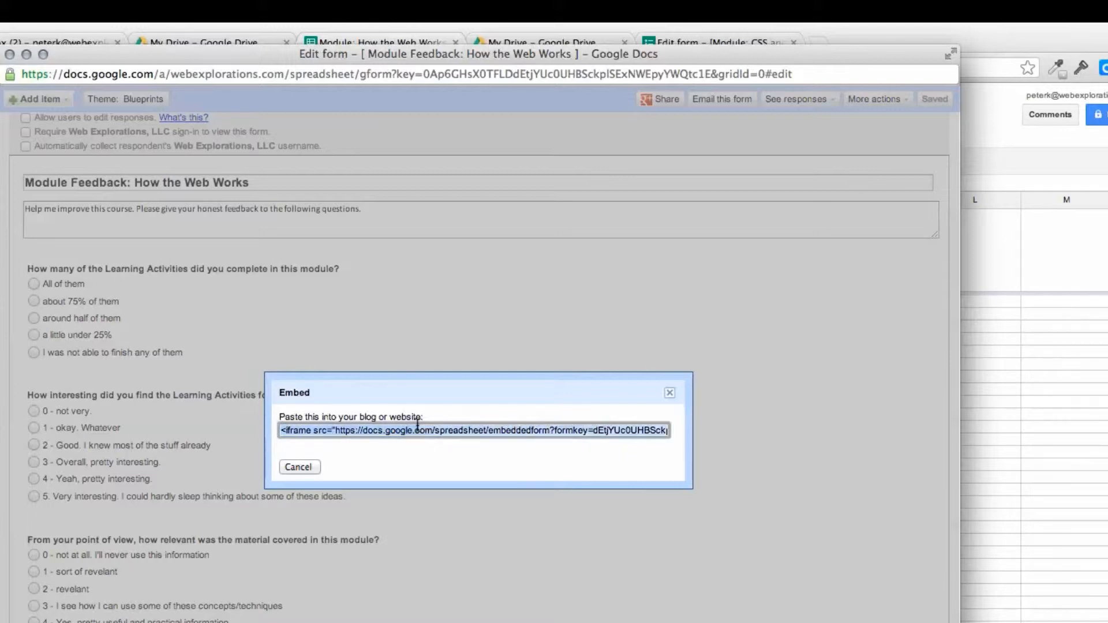
left_click(418, 427)
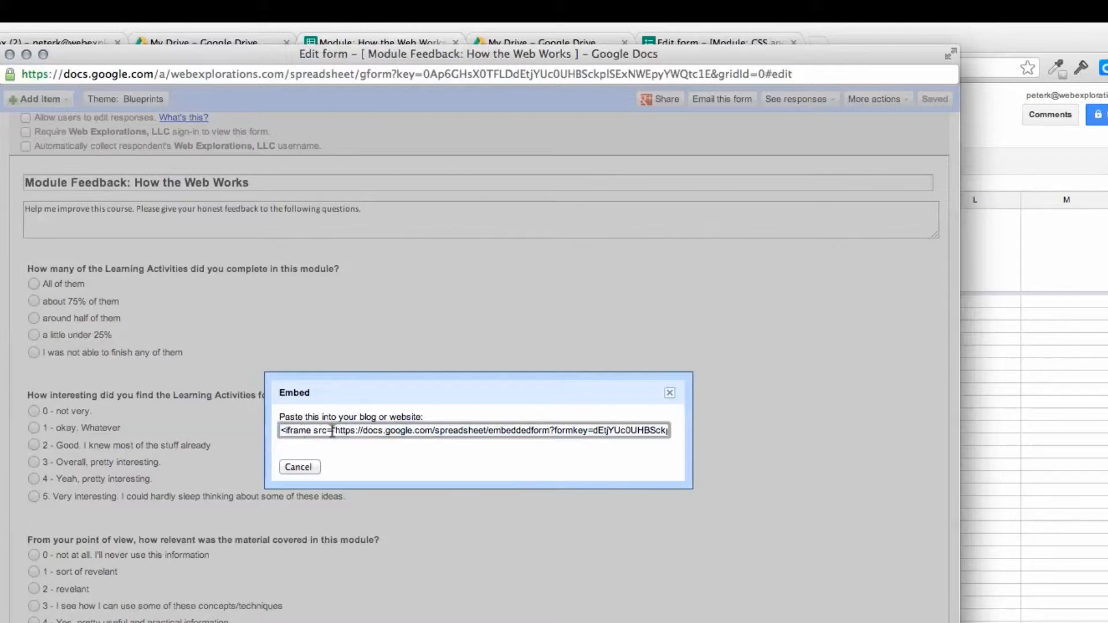
triple_click(387, 437)
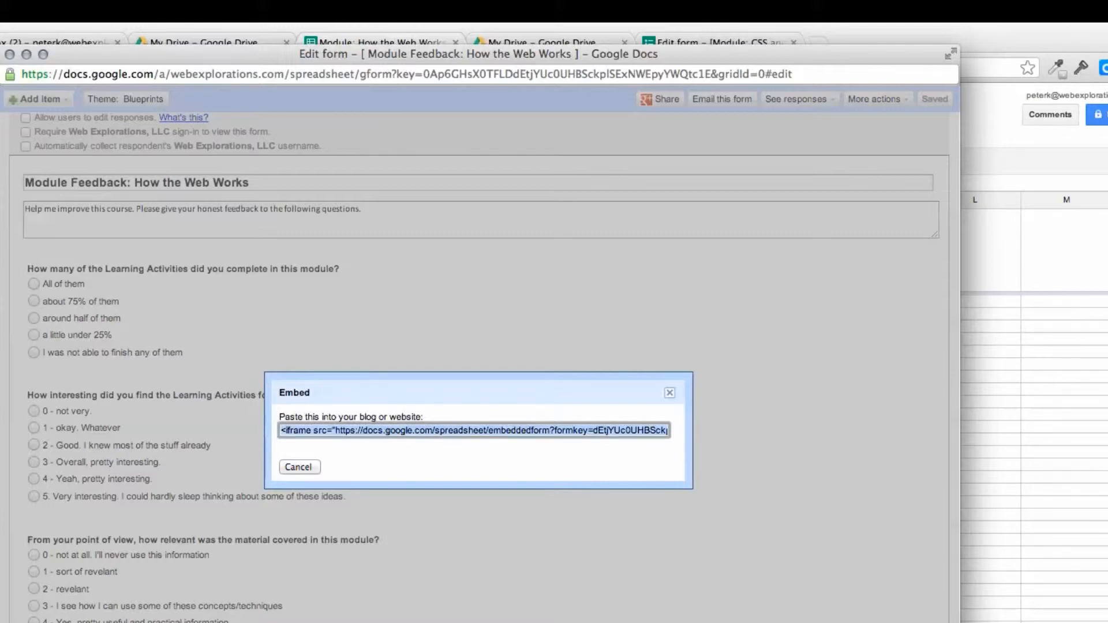
left_click(380, 430)
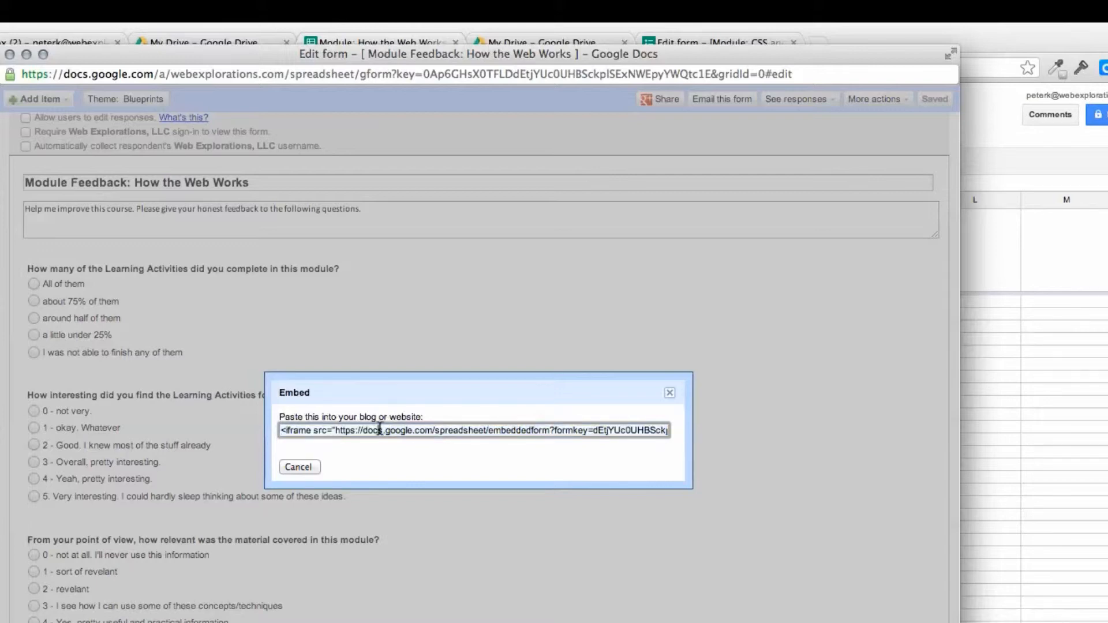
left_click(299, 467)
key("super+Tab")
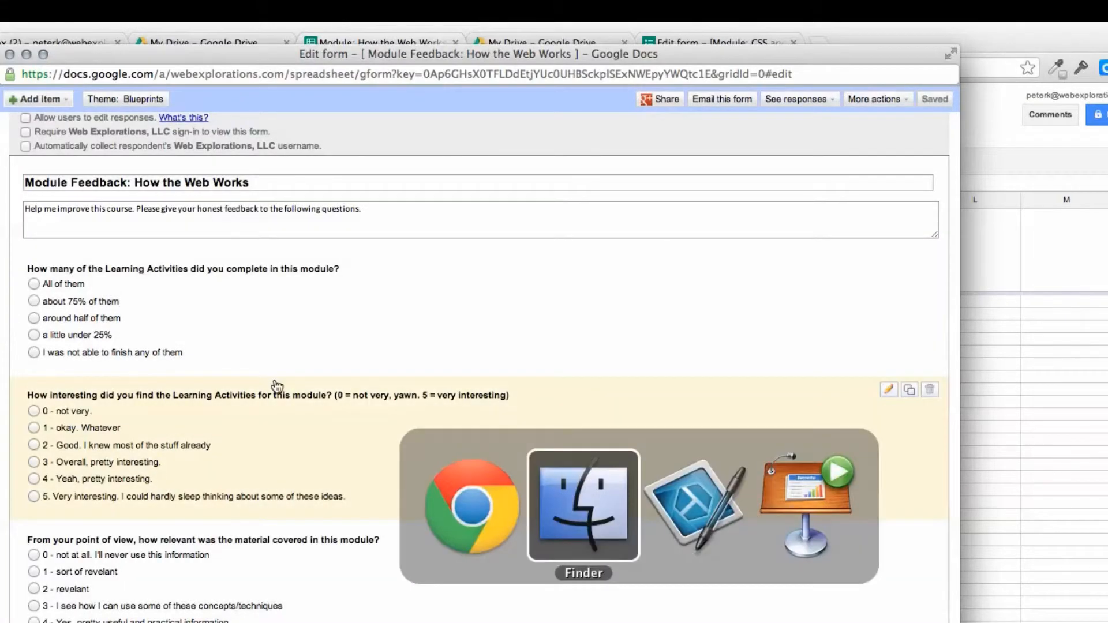
- Paste the embed code into a new Gmail message and trim it to the form URL
key("super+Tab")
key("super+Tab")
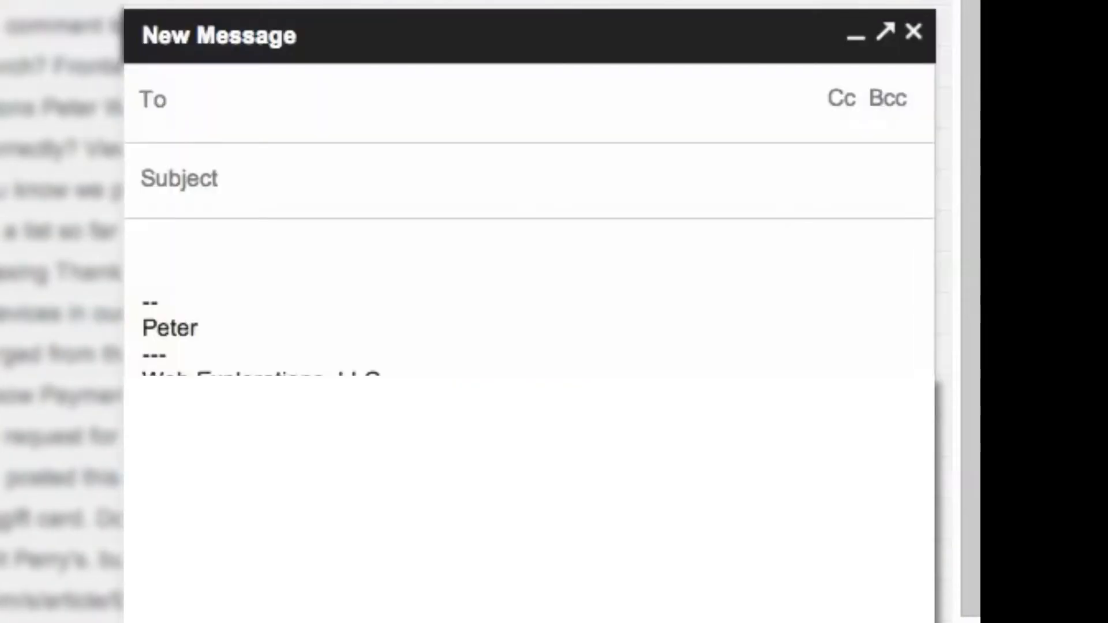
left_click(175, 255)
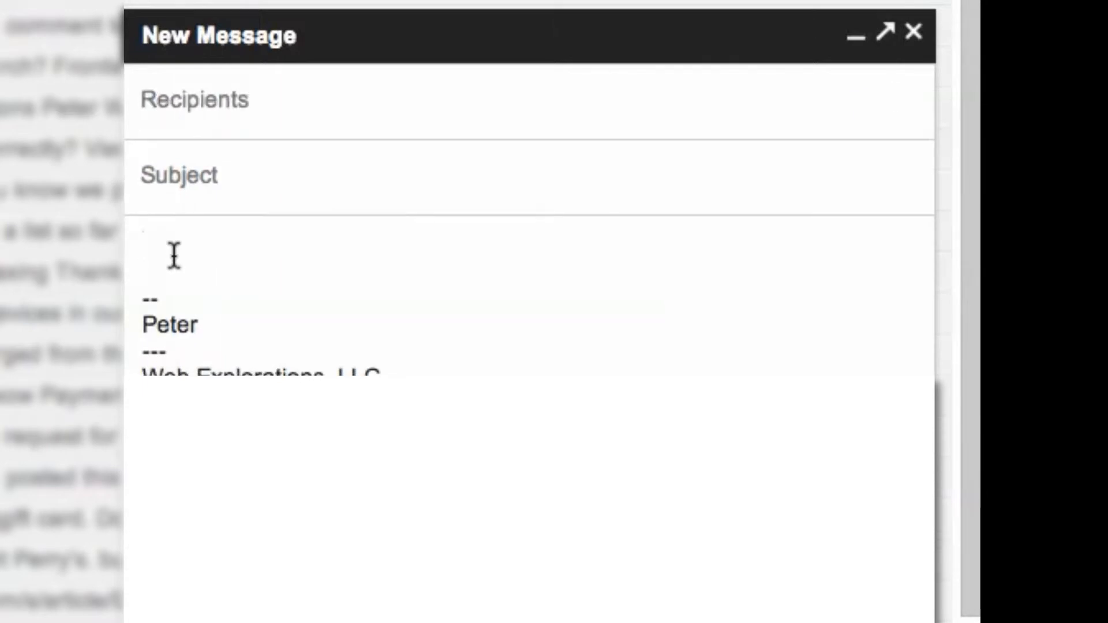
type("<iframe src=\"https://docs.google.com/spreadsheet/embeddedform?formkey=dEtjYUc0UHBSckplSExNWEpyYWQtc1E6MQ\" width=\"760\" height=\"1190\" frameborder=\"0\" marginheight=\"0\" marginwidth=\"0\">Loading...</iframe>")
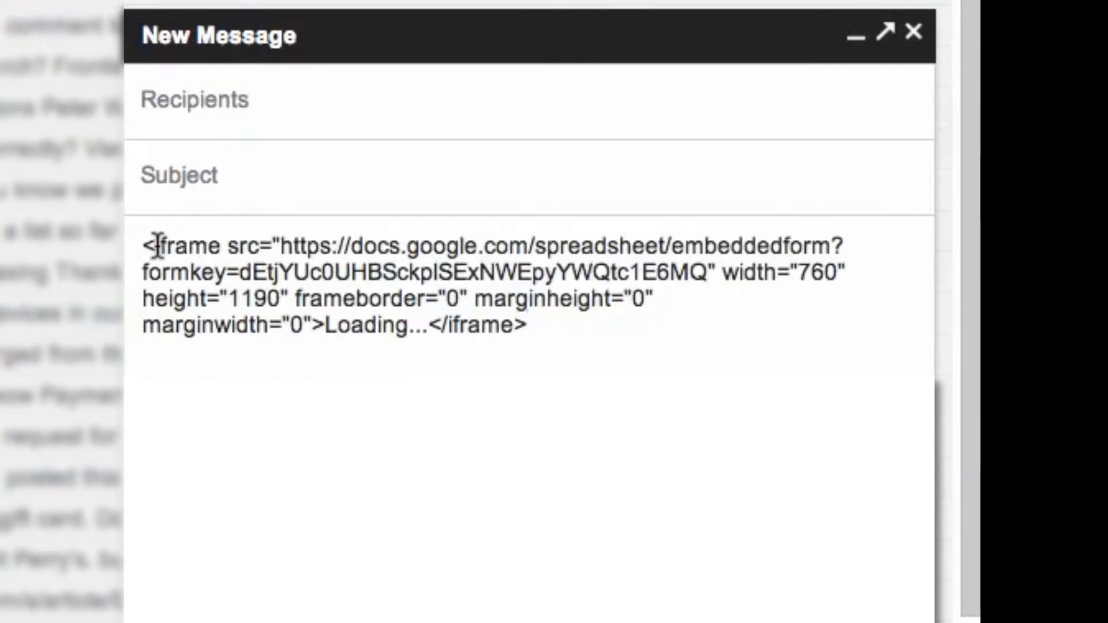
left_click_drag(142, 247, 281, 250)
key("BackSpace")
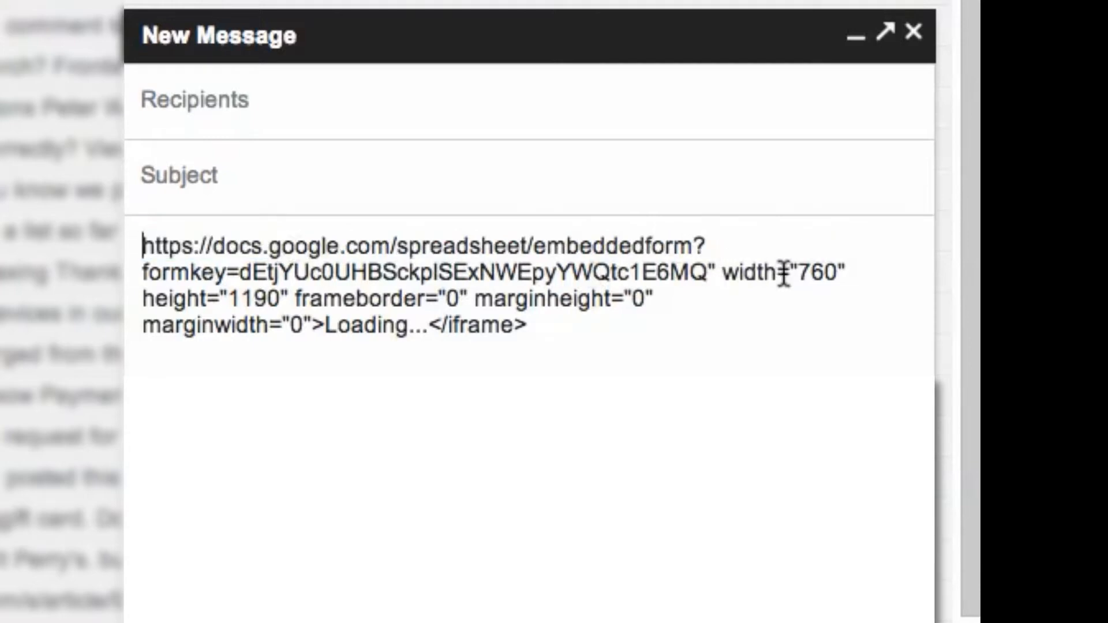
left_click_drag(708, 272, 740, 327)
key("BackSpace")
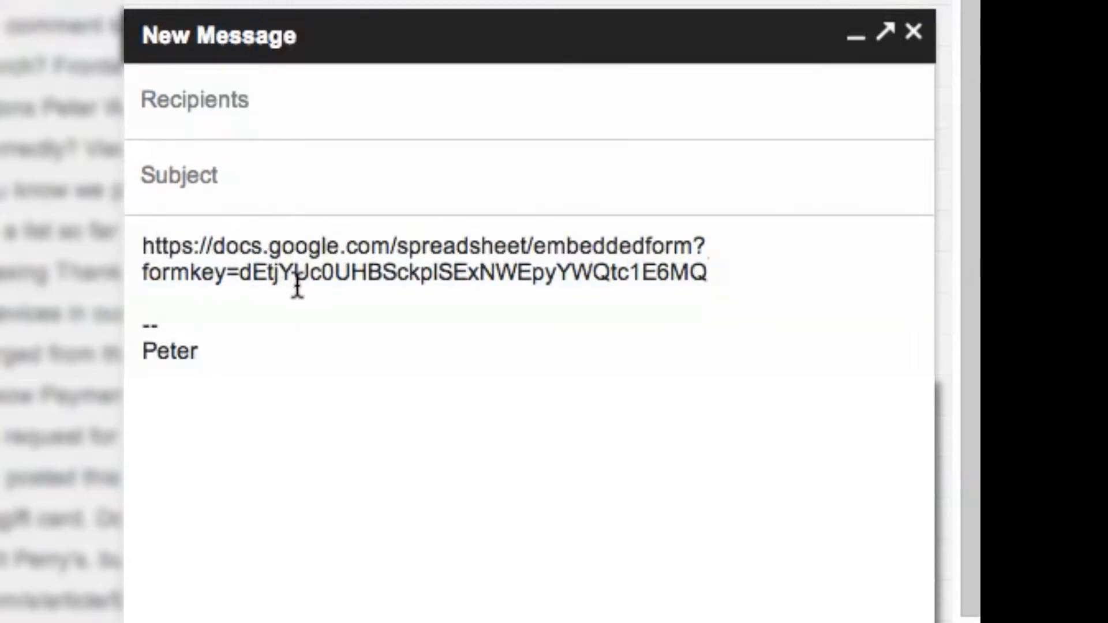
- Add the contact as recipient and enter the subject 'Demo the form via email'
left_click(267, 107)
type("peter")
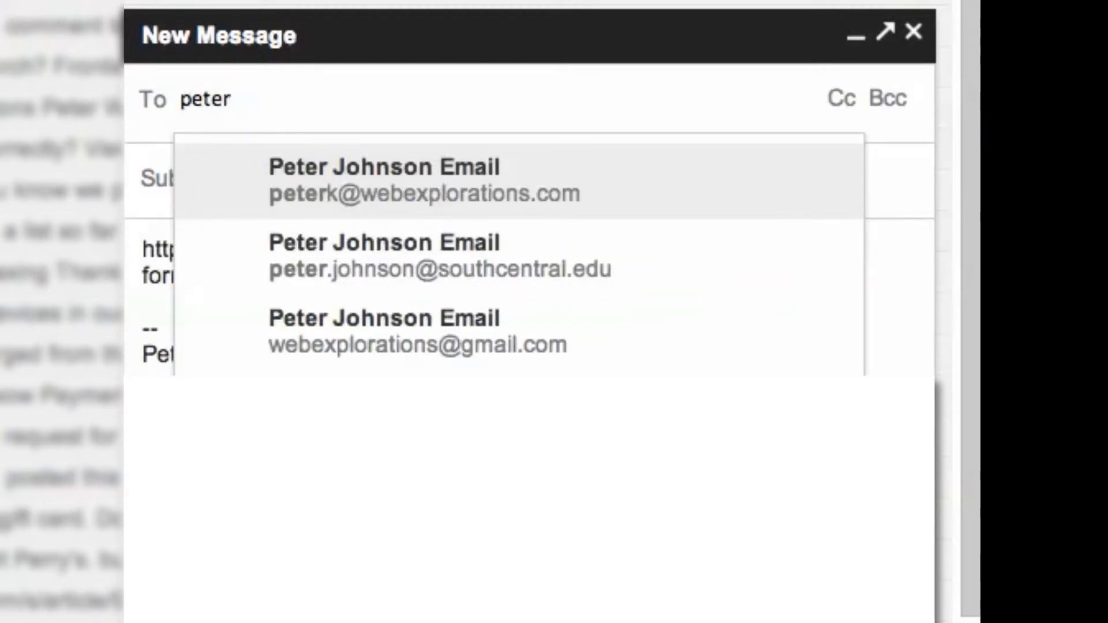
type("k")
left_click(419, 176)
left_click(260, 180)
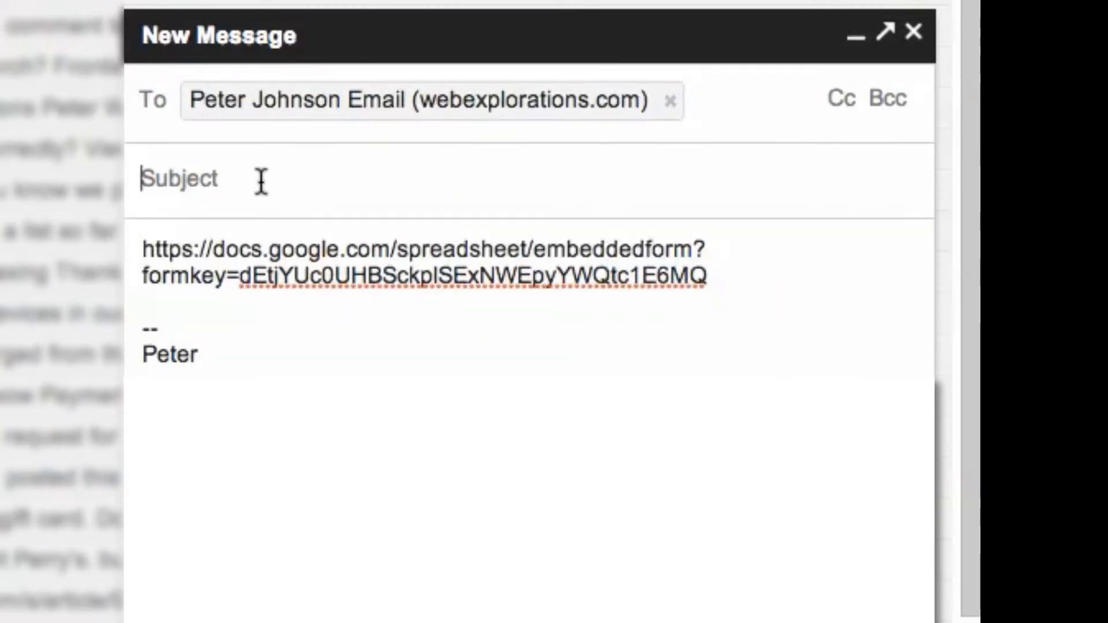
type("Demo")
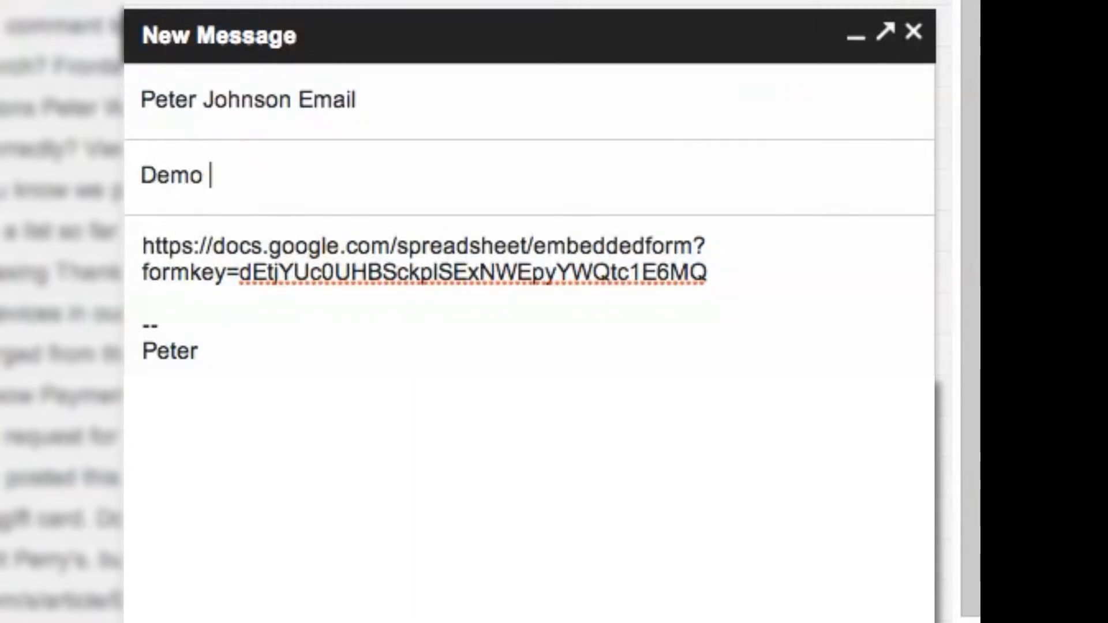
type(" the form viea ")
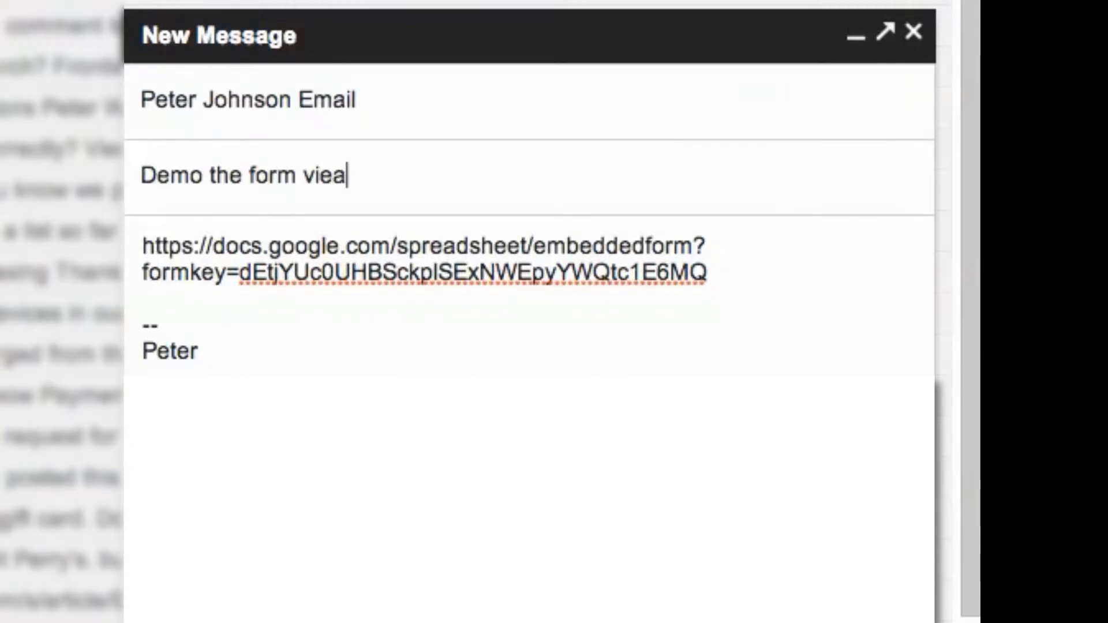
type(" em")
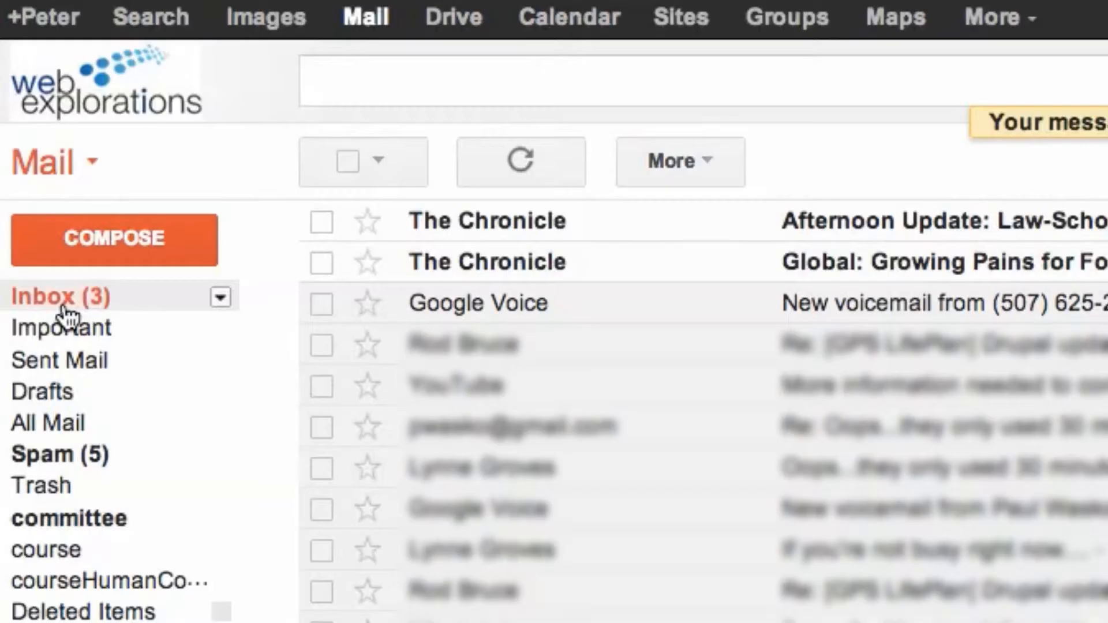